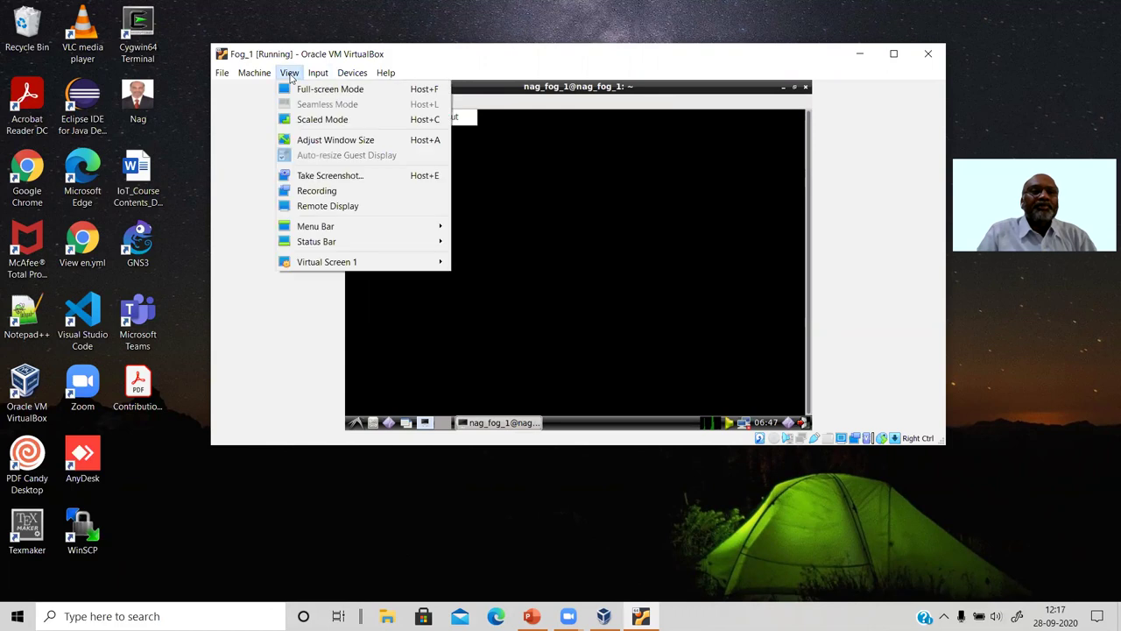
# - Enlarge the guest terminal's font by one zoom step with Ctrl+Plus
pyautogui.moveTo(352, 75)
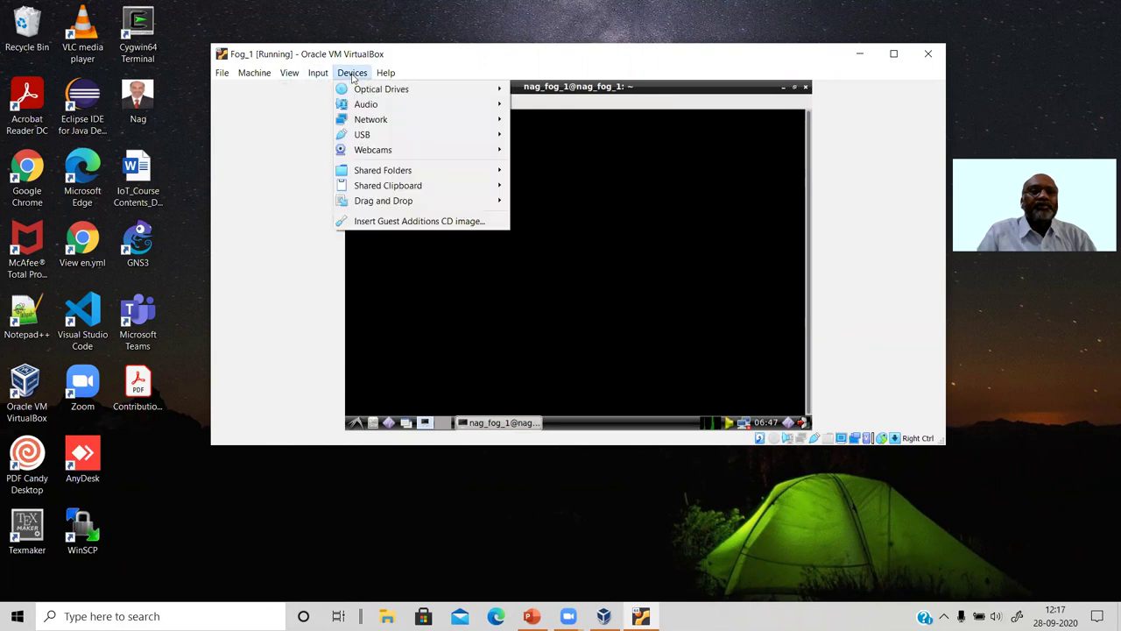
pyautogui.click(670, 80)
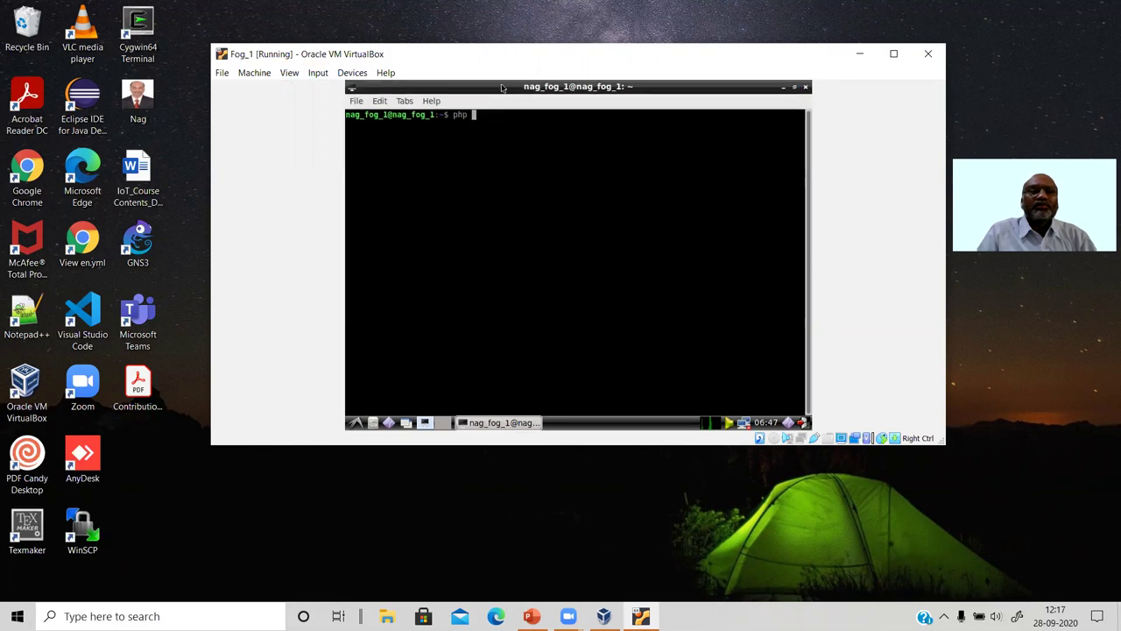
pyautogui.click(430, 103)
pyautogui.moveTo(408, 103)
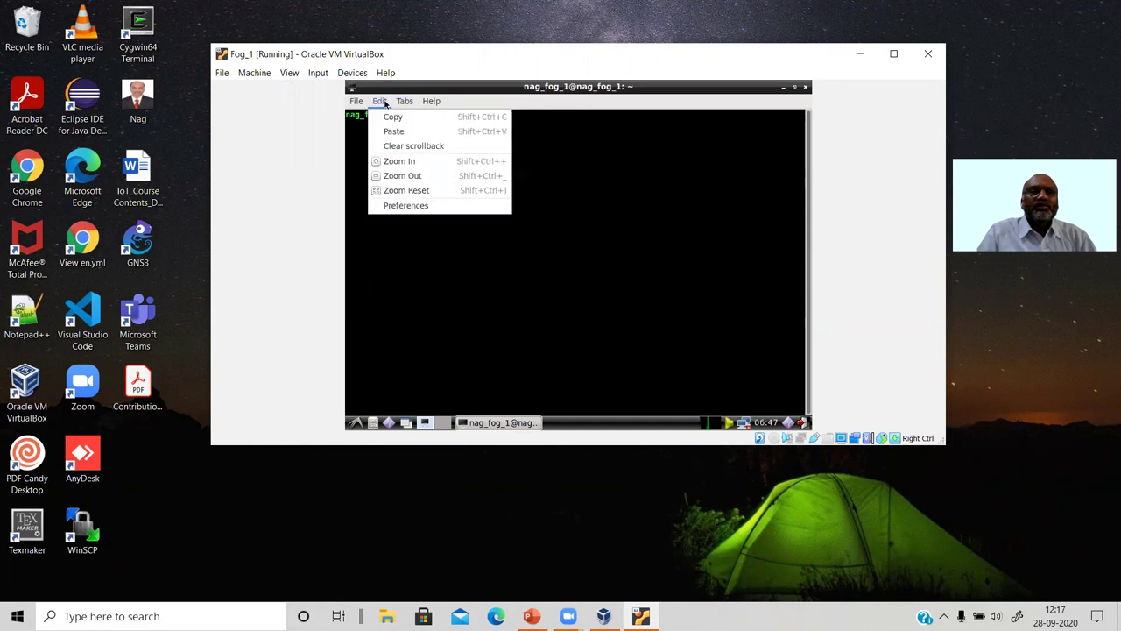
pyautogui.press('Escape')
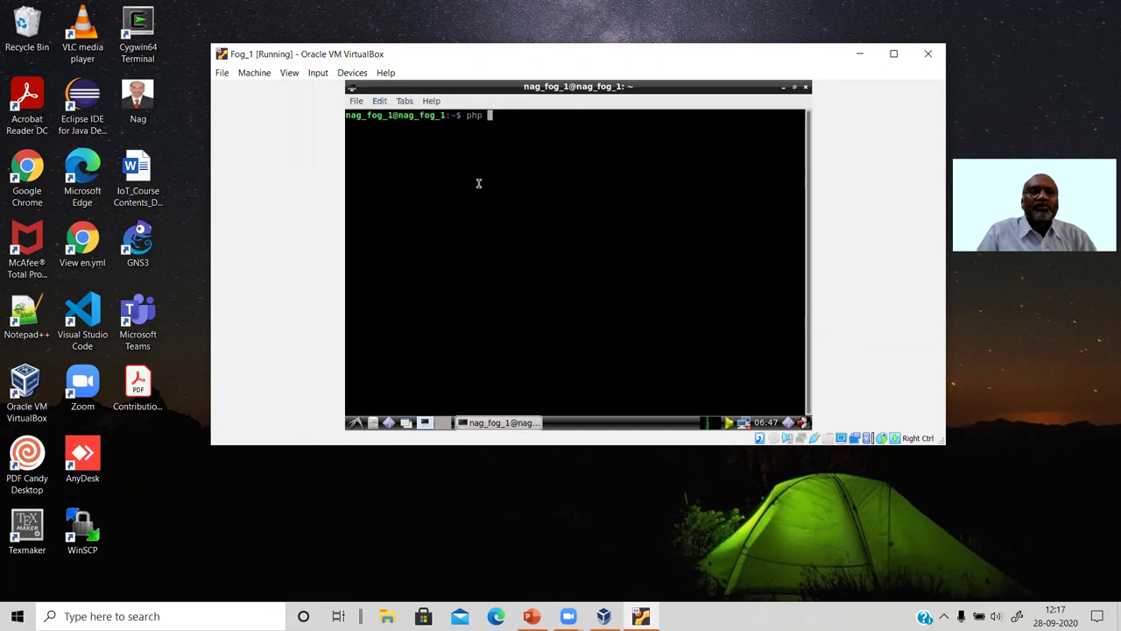
pyautogui.click(378, 102)
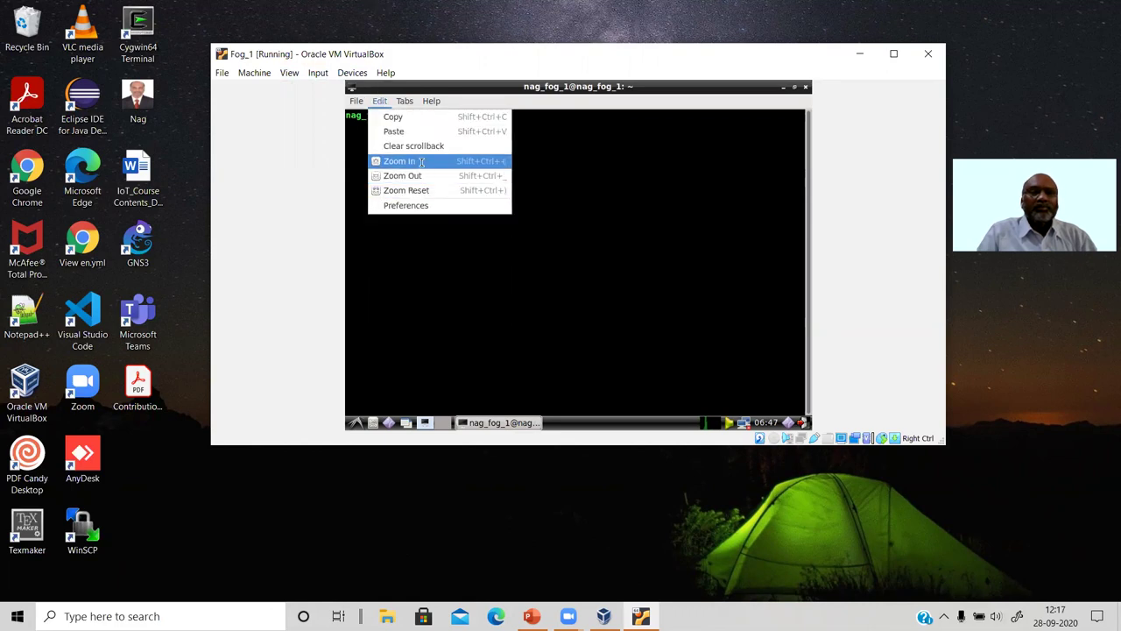
pyautogui.press('Escape')
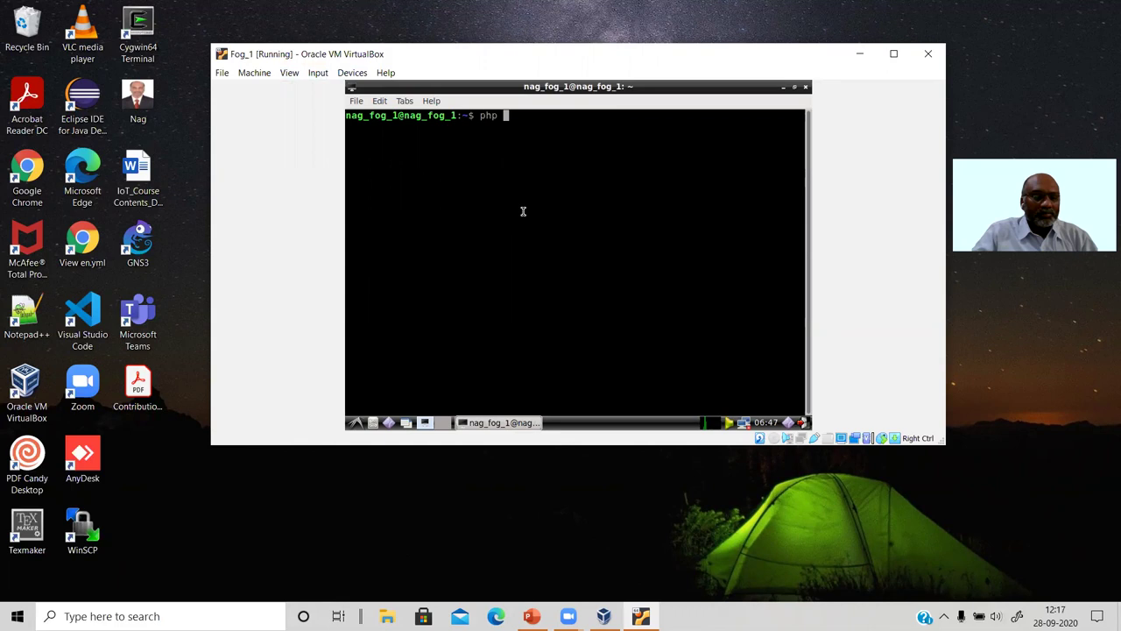
pyautogui.hotkey('ctrl', '+')
pyautogui.hotkey('ctrl', '+')
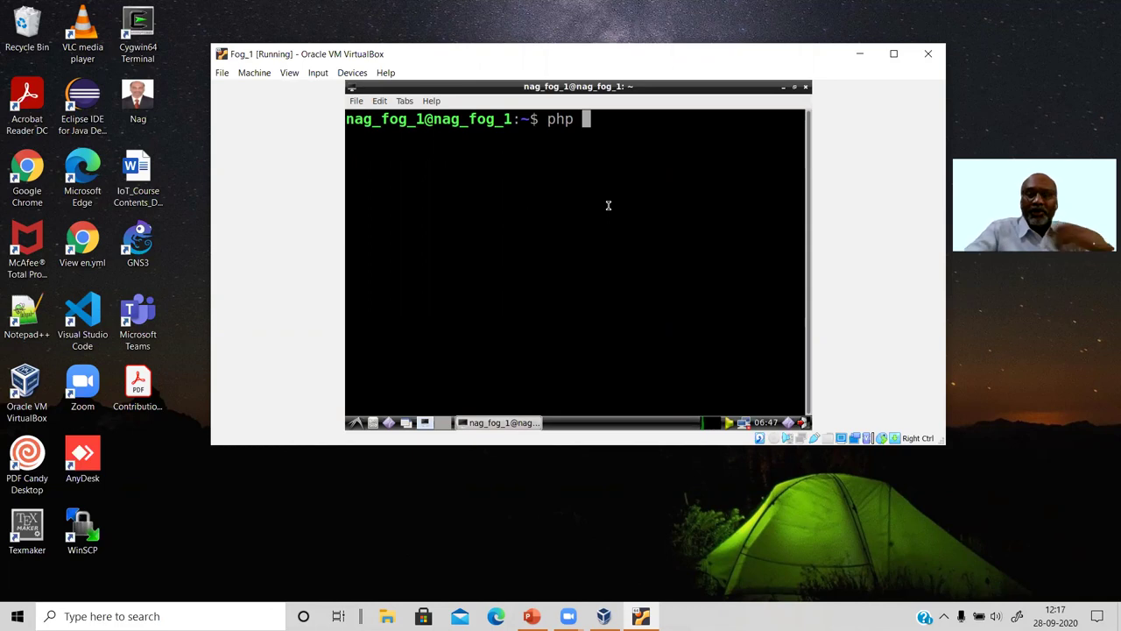
# - Run php -v to print PHP 7.2.24 and highlight parts of the version line
pyautogui.write('-v')
pyautogui.press('Return')
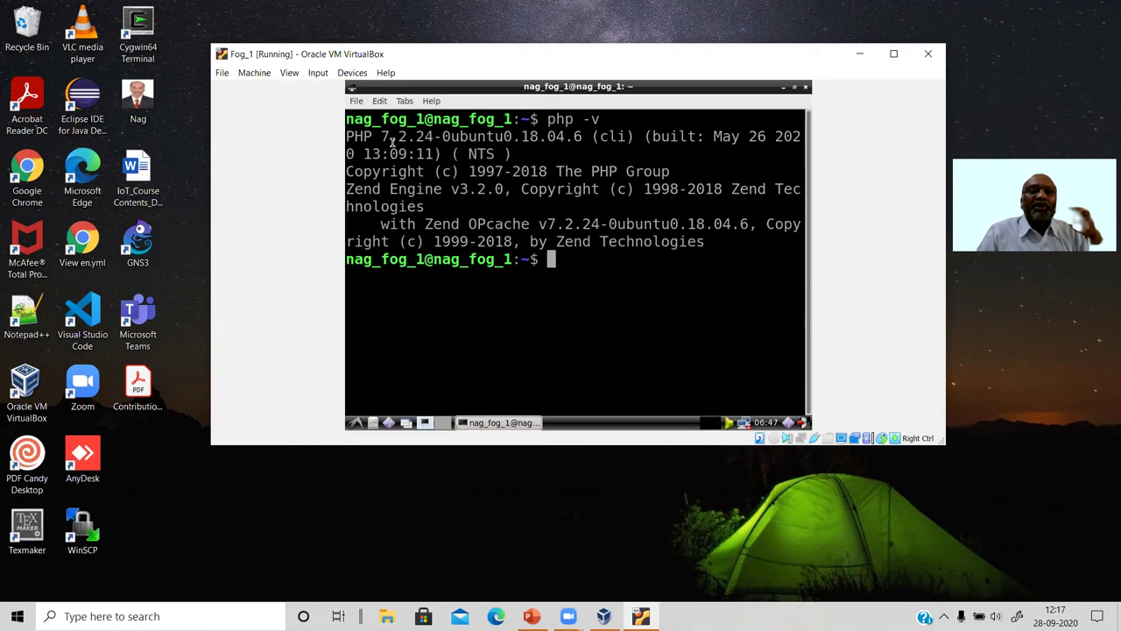
pyautogui.moveTo(392, 137); pyautogui.dragTo(396, 138)
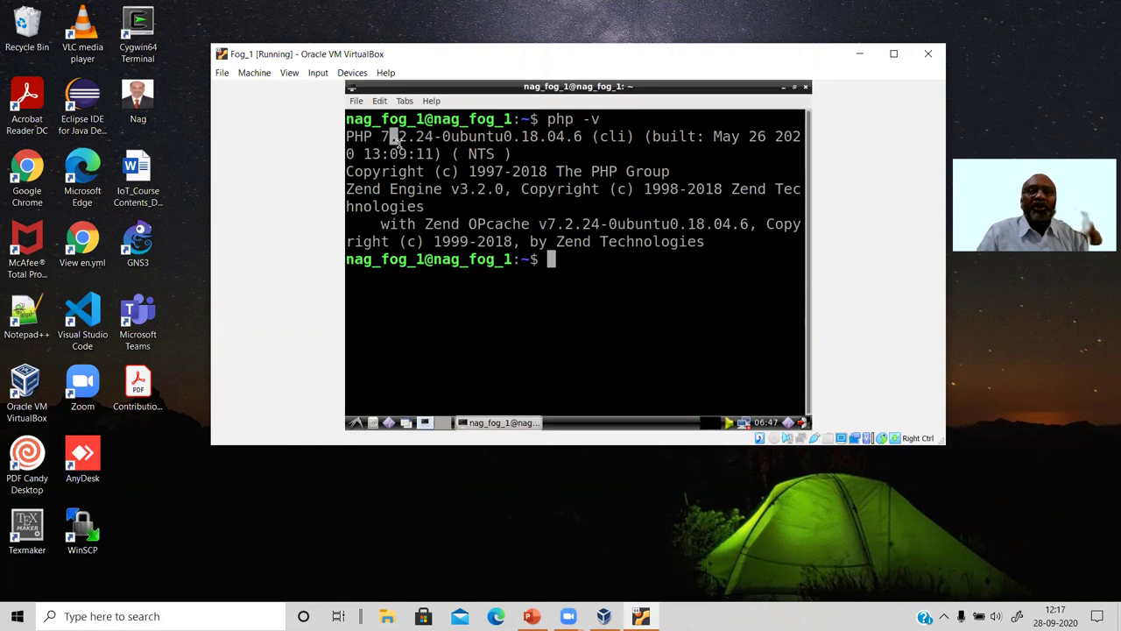
pyautogui.moveTo(525, 137); pyautogui.dragTo(554, 142)
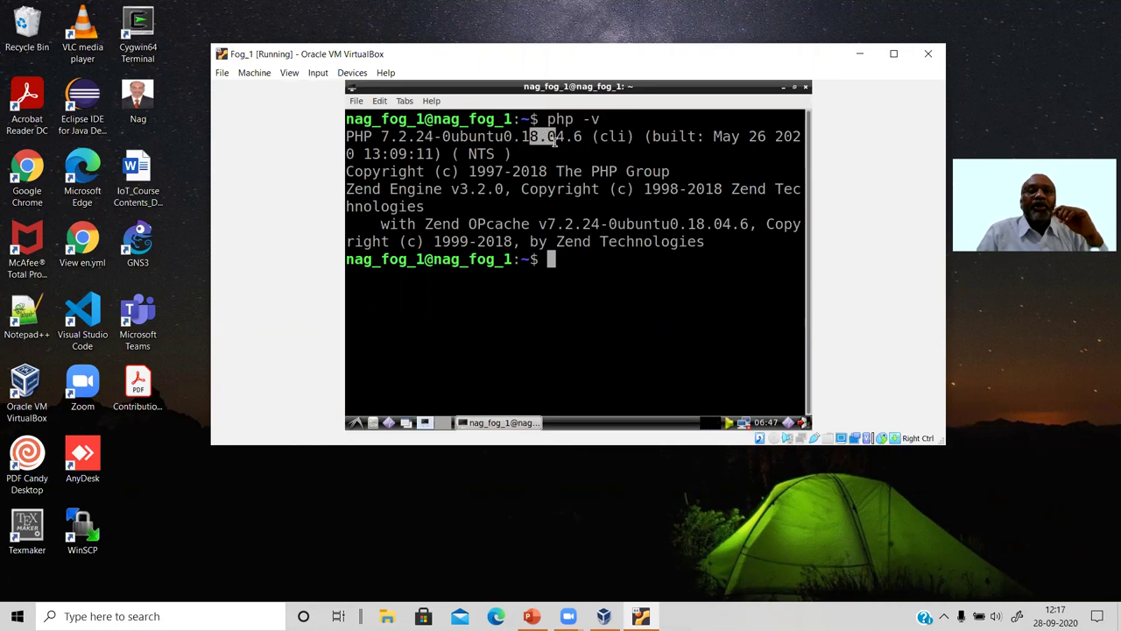
pyautogui.click(594, 260)
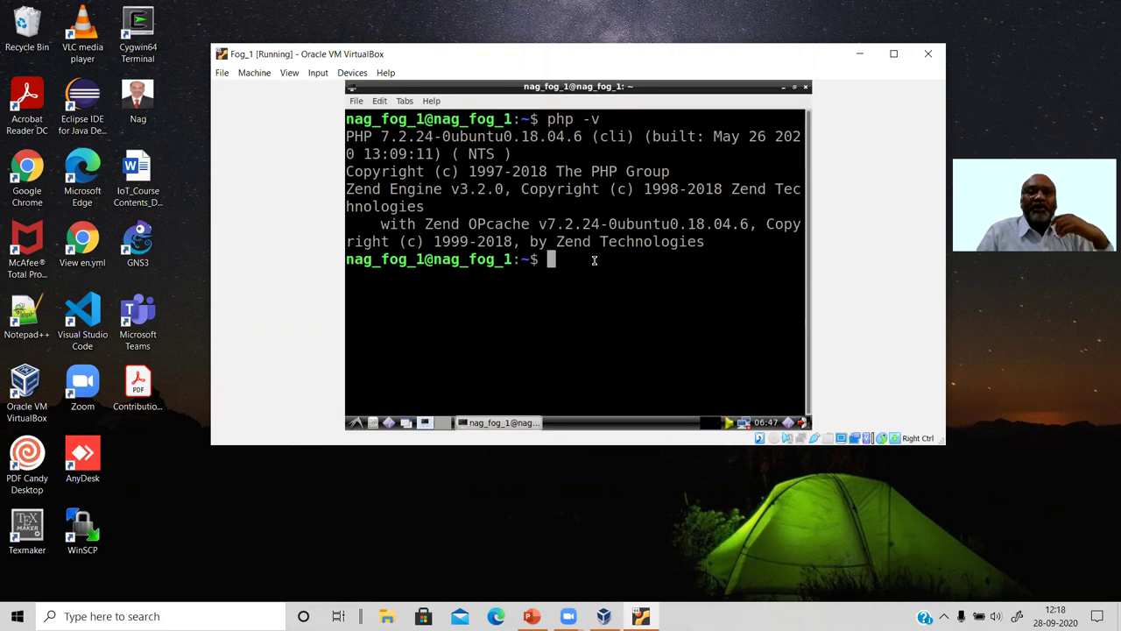
# - Become root with sudo su, entering the password, then clear the screen
pyautogui.write('su')
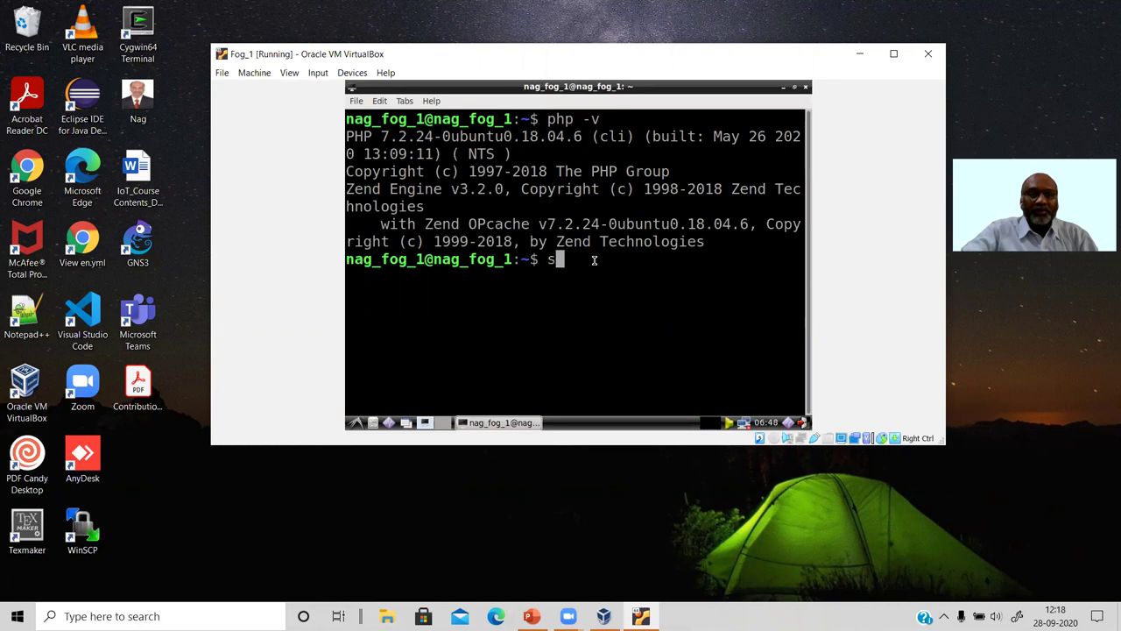
pyautogui.write('do ')
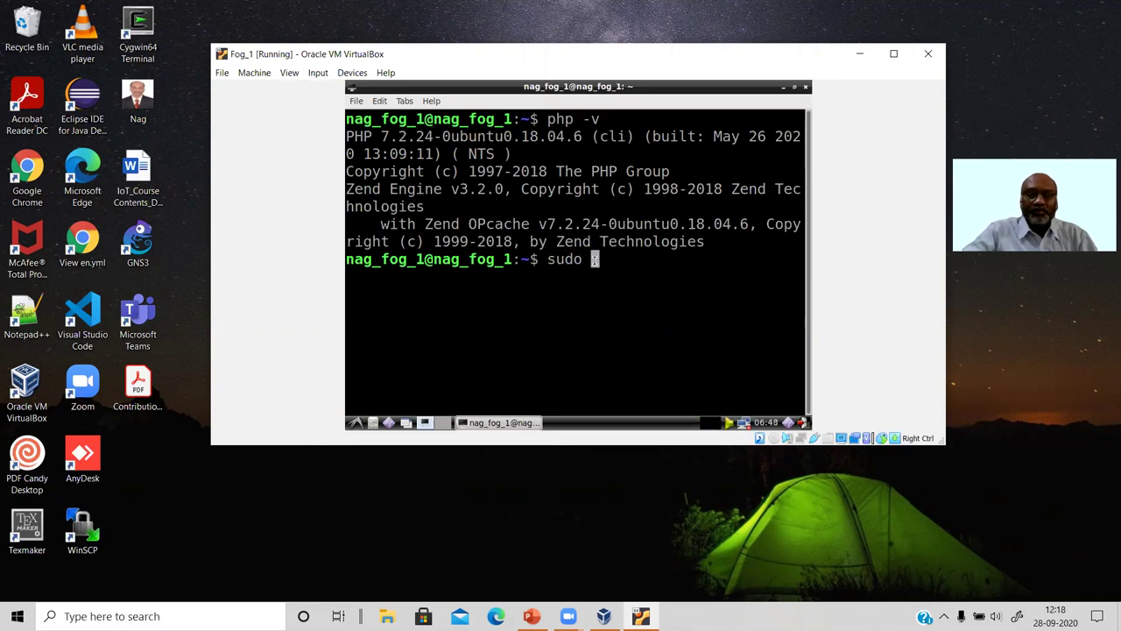
pyautogui.write('su')
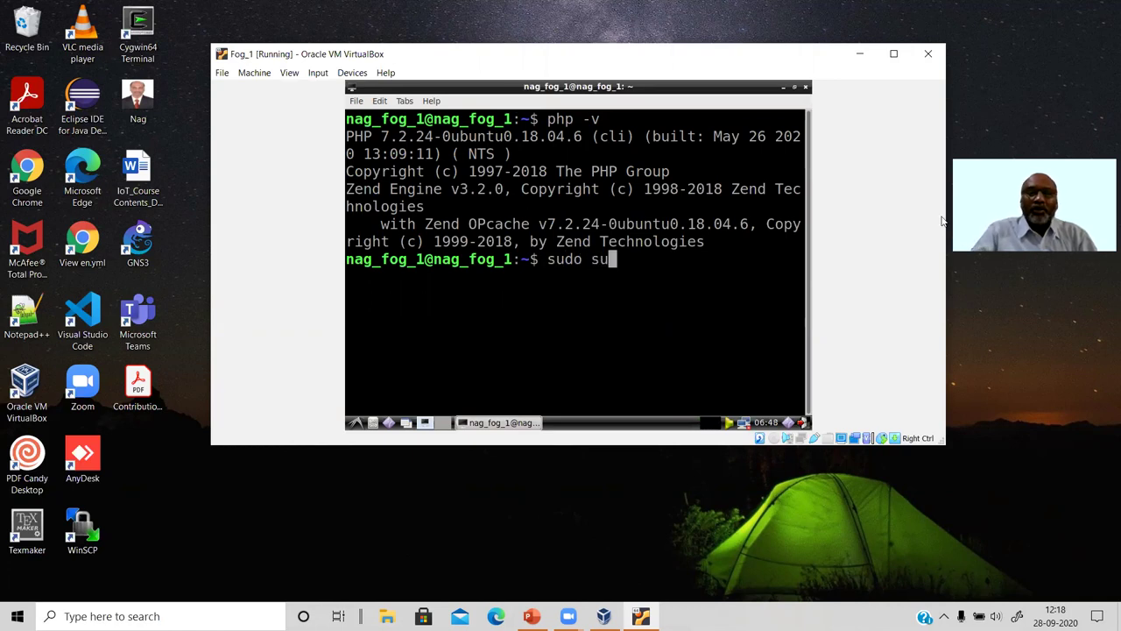
pyautogui.press('Return')
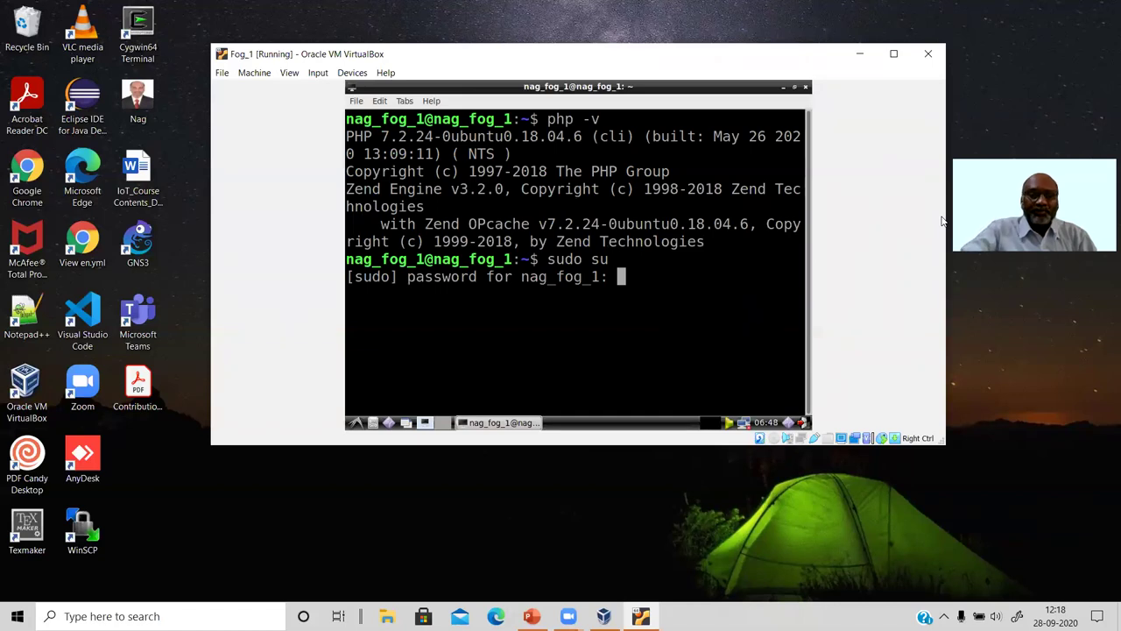
pyautogui.press('Return')
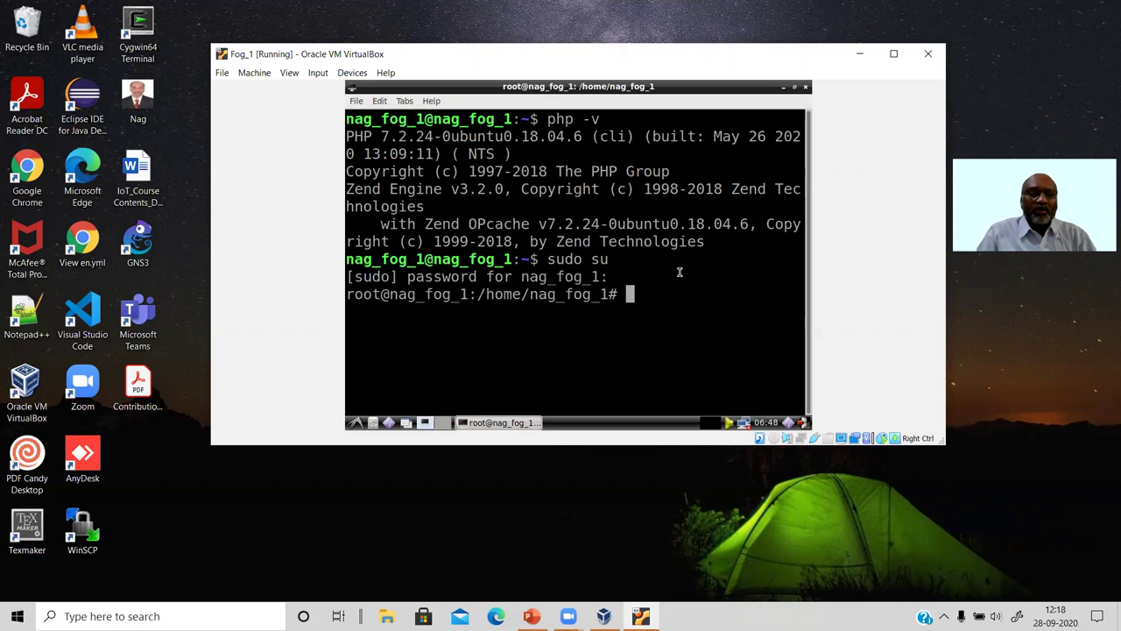
pyautogui.write('clear')
pyautogui.press('Return')
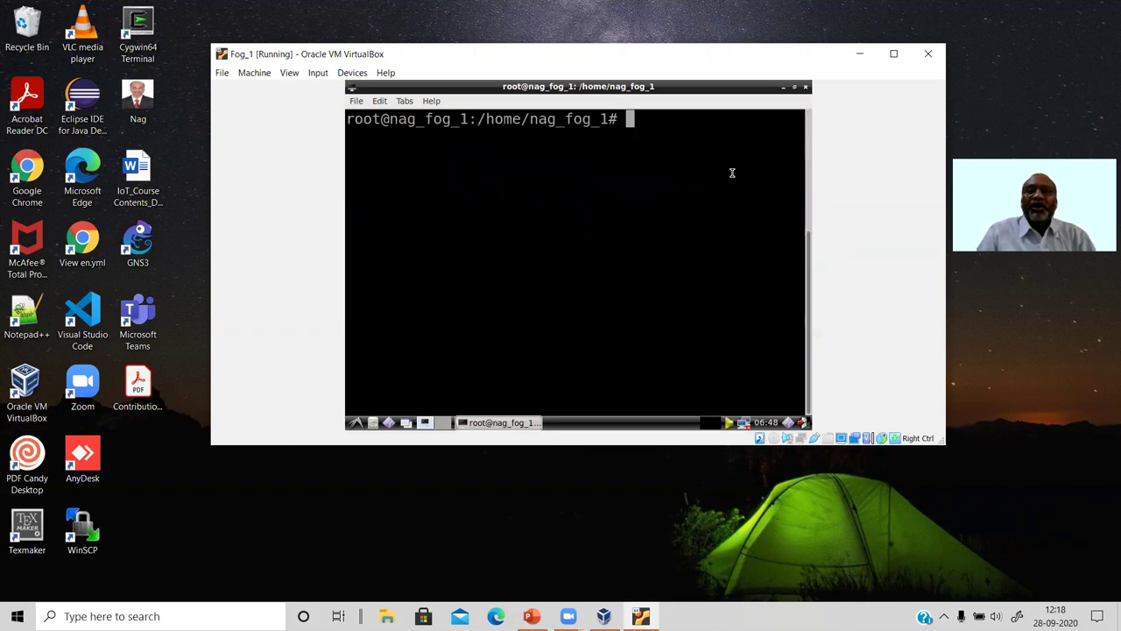
# - Log into MySQL as root with mysql -u root -p and run show databases;
pyautogui.write('mysql ')
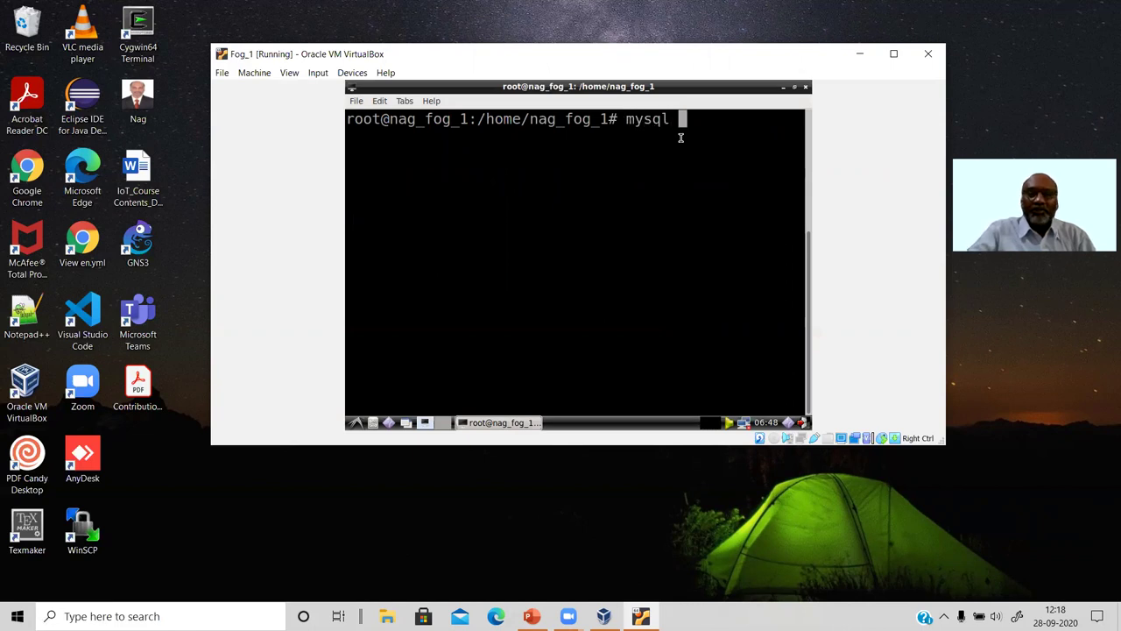
pyautogui.write('-u root -p')
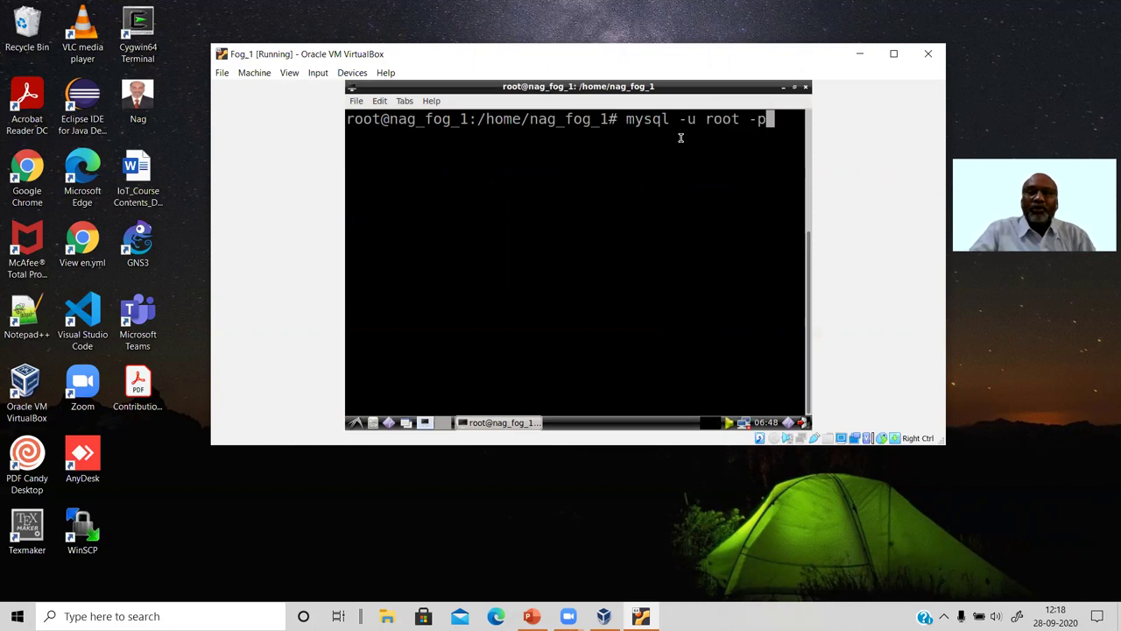
pyautogui.press('Return')
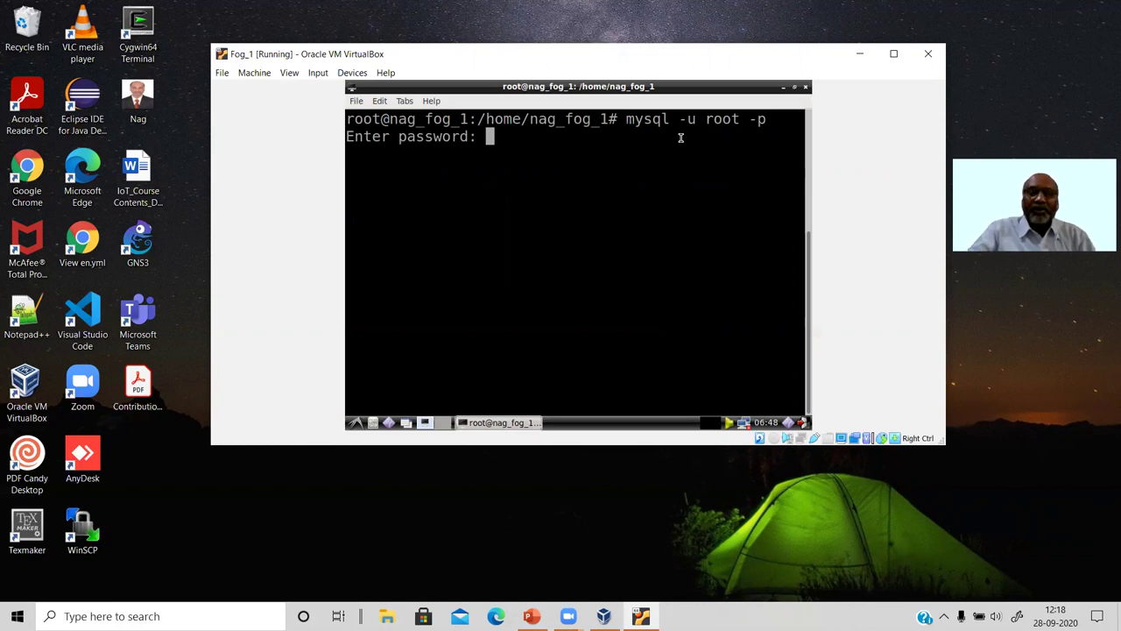
pyautogui.press('Return')
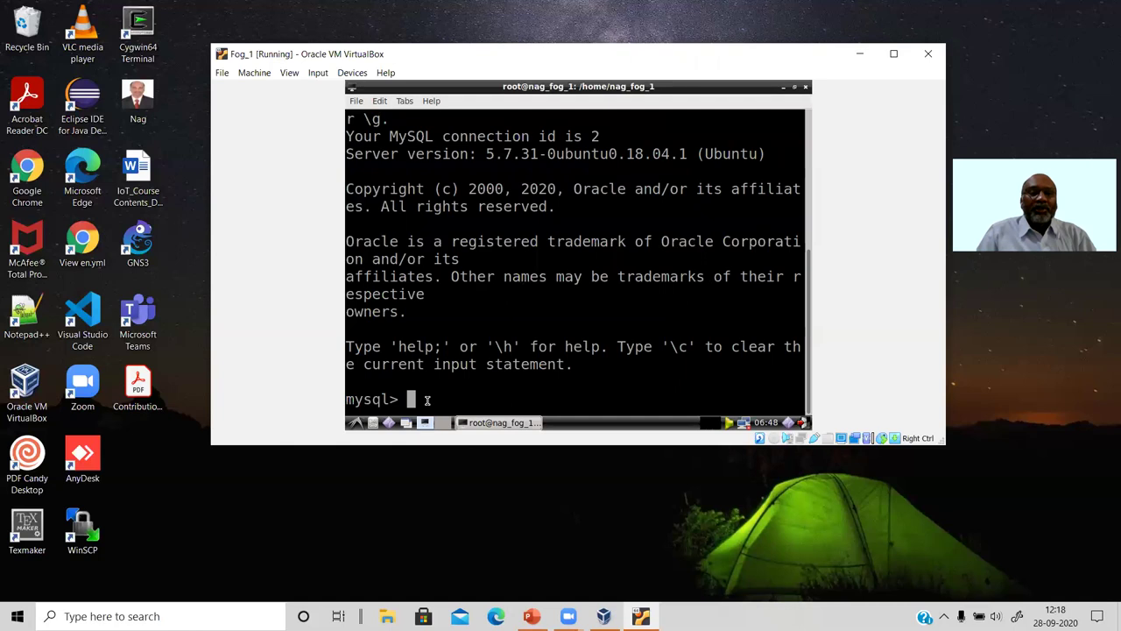
pyautogui.write('show ')
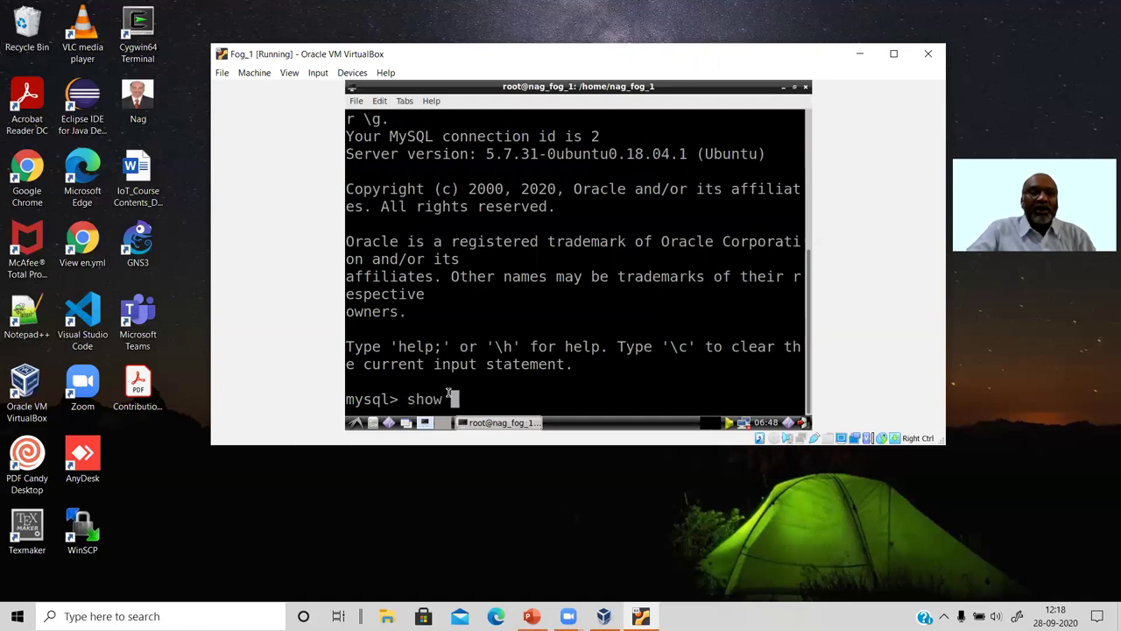
pyautogui.write('databases;')
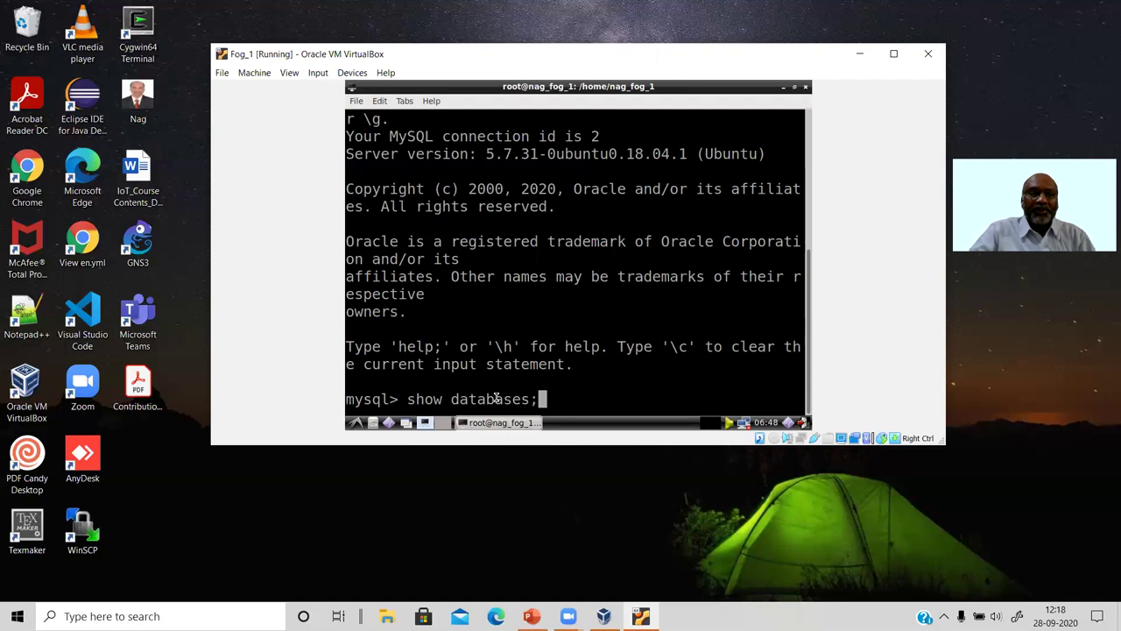
pyautogui.press('Return')
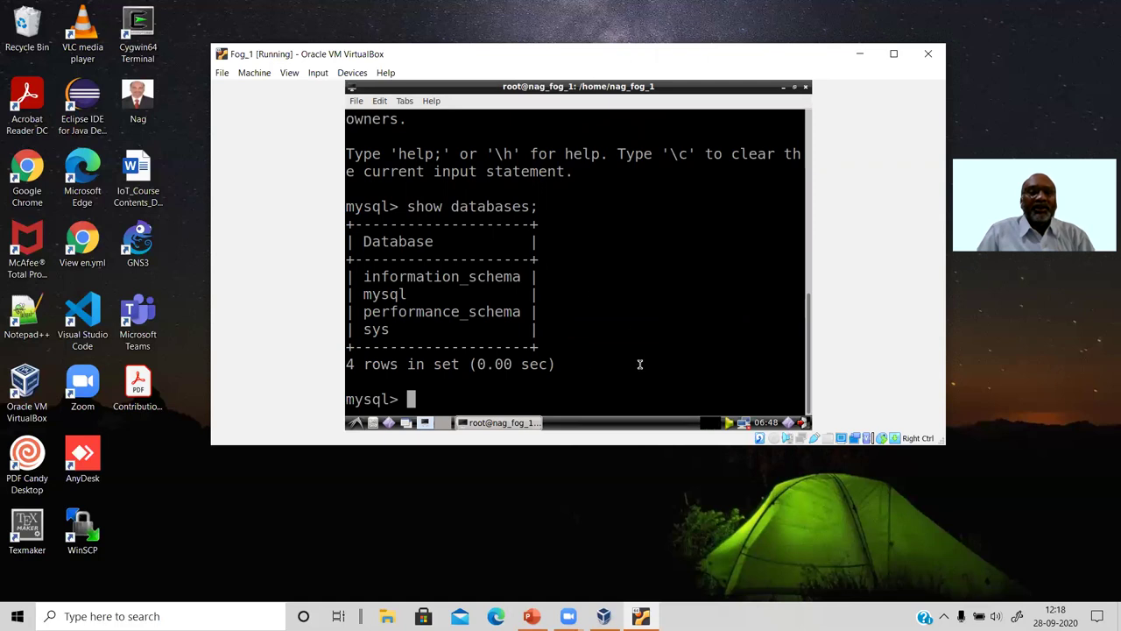
# - Exit the MySQL client and clear the terminal at the root prompt
pyautogui.write('exit')
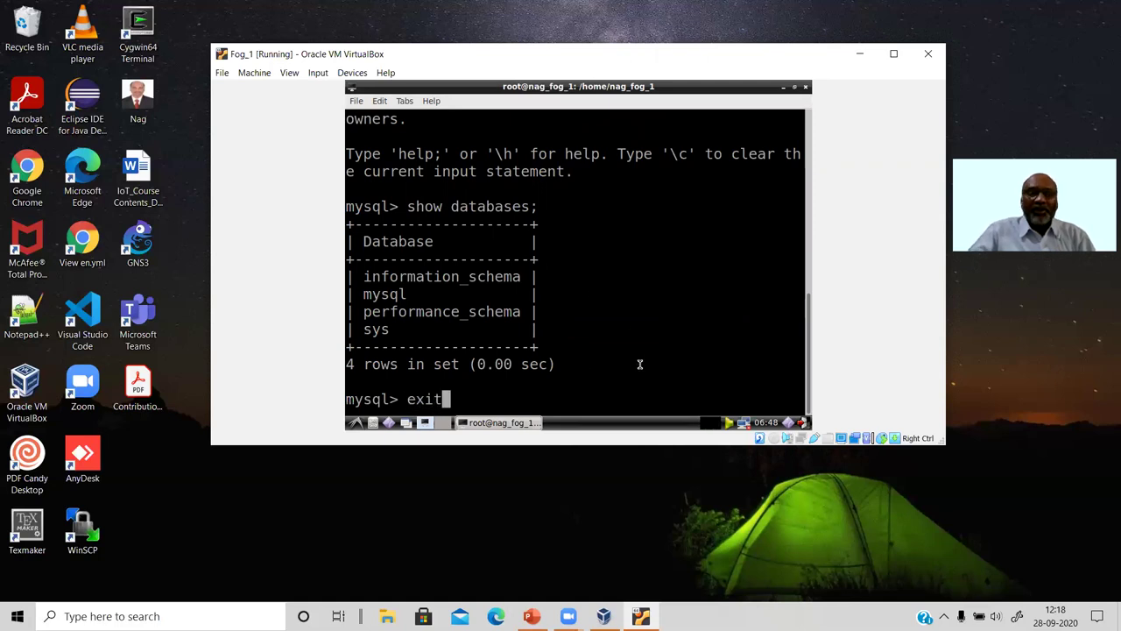
pyautogui.press('Return')
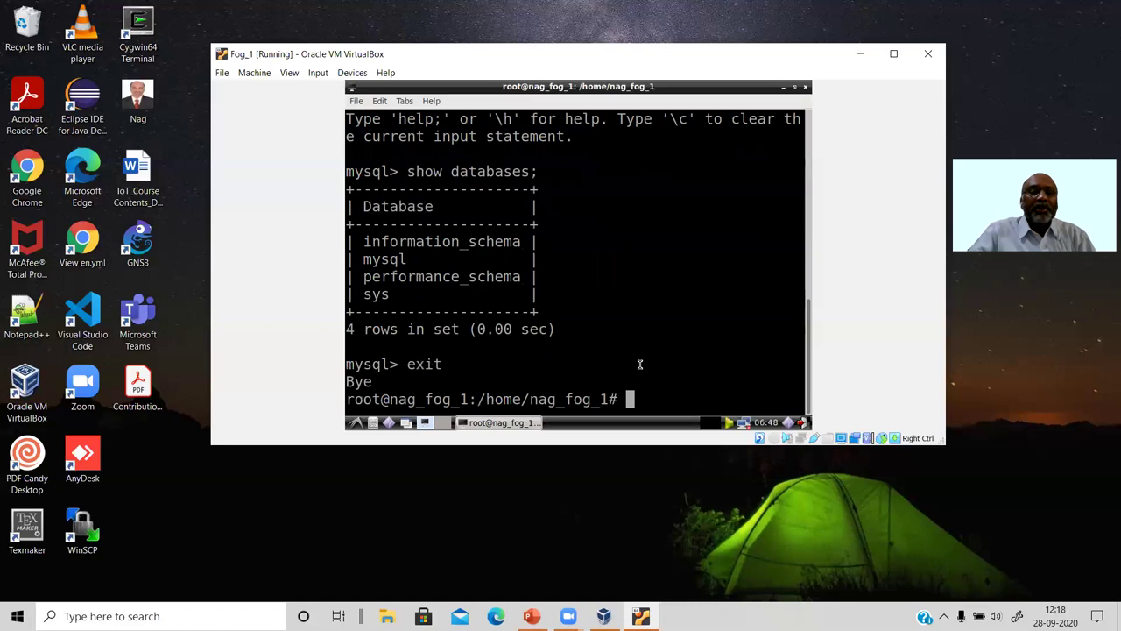
pyautogui.write('clear')
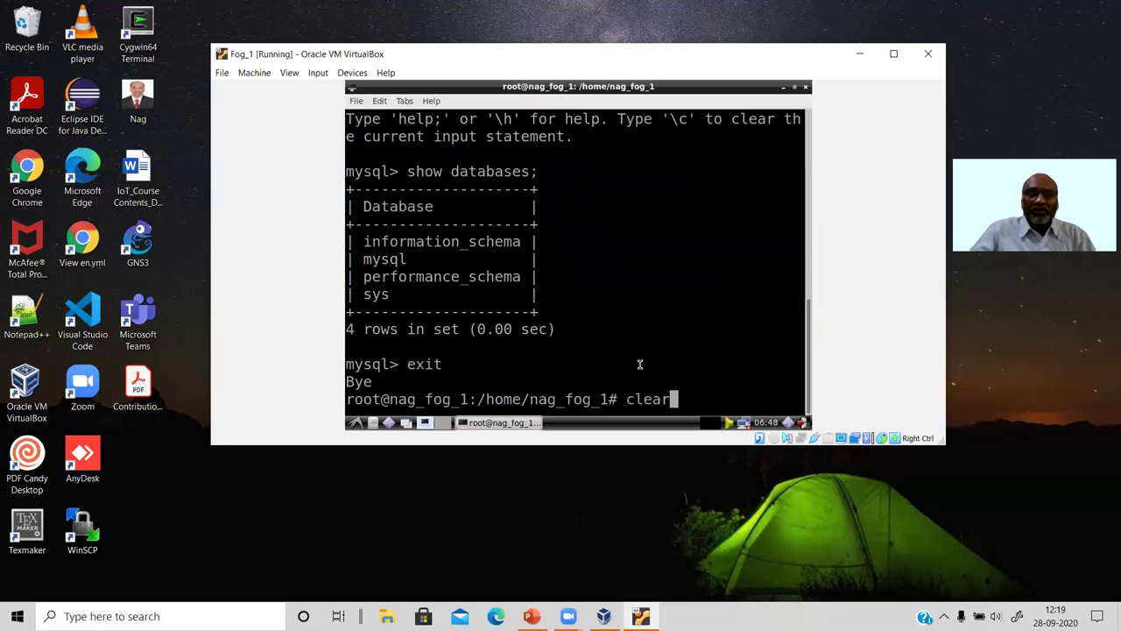
pyautogui.press('Return')
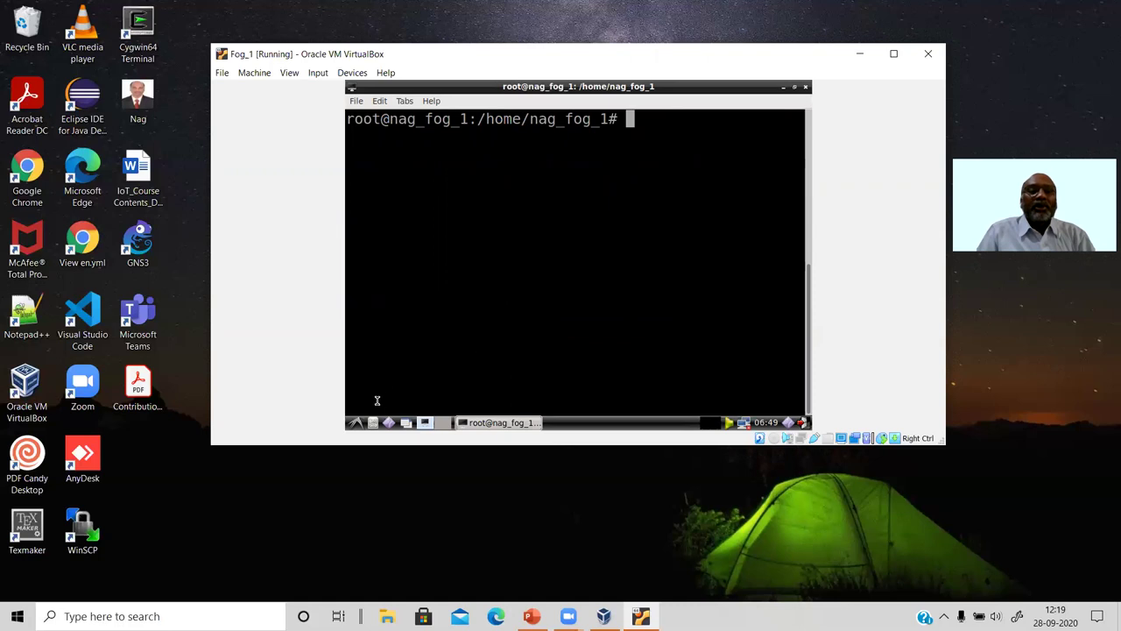
# - Launch the Dillo web browser from the guest's application menu
pyautogui.click(357, 424)
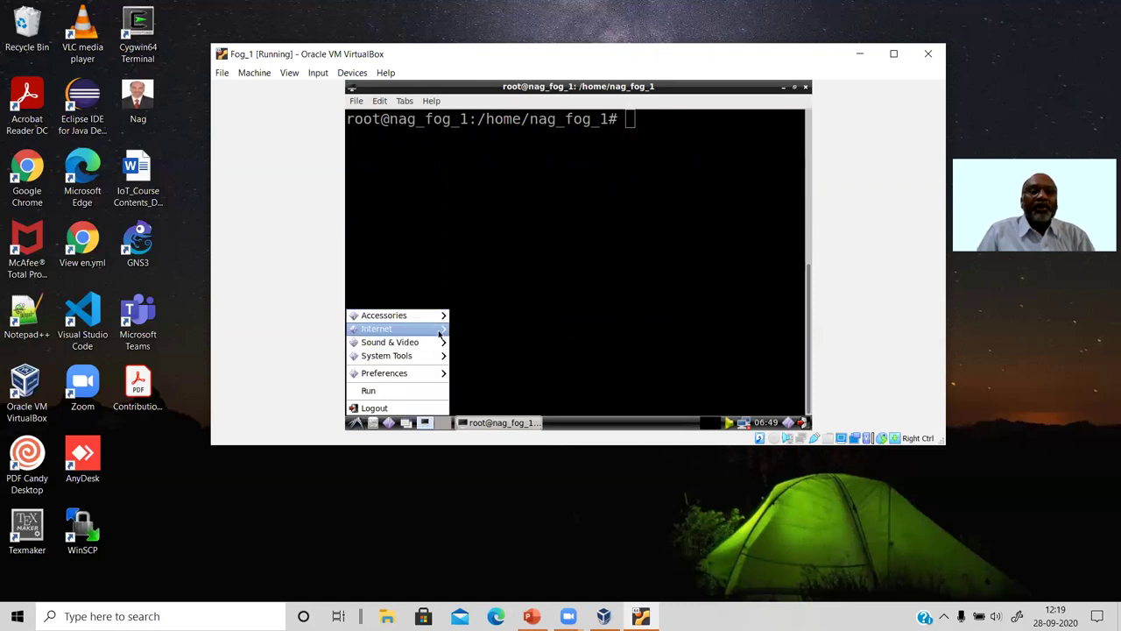
pyautogui.moveTo(380, 331)
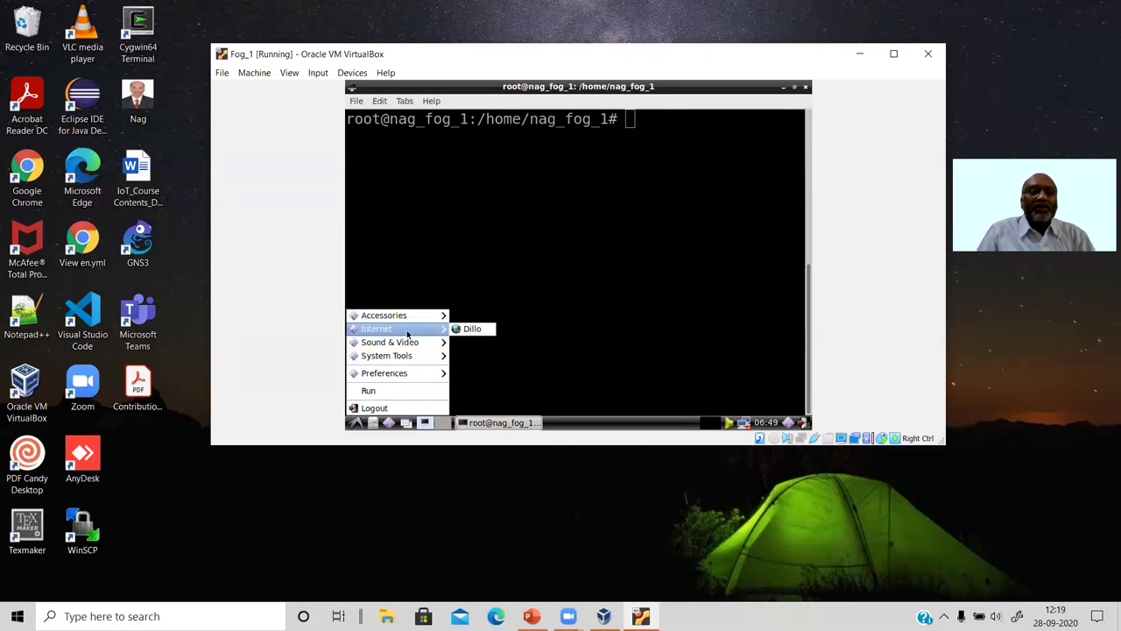
pyautogui.click(474, 329)
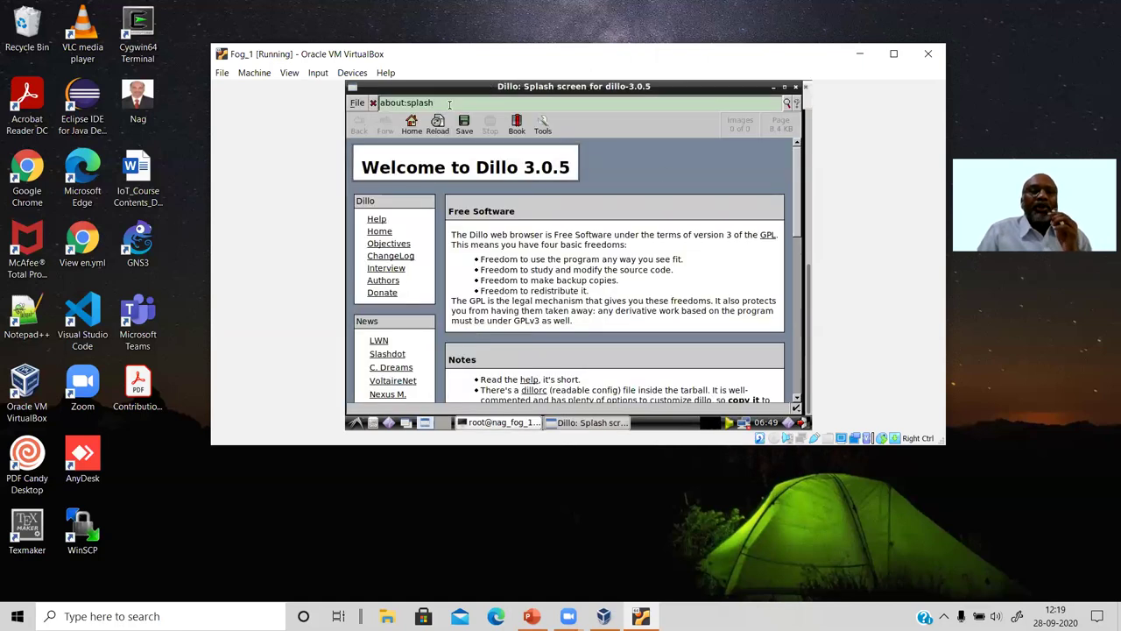
pyautogui.click(444, 101)
pyautogui.tripleClick(444, 101)
pyautogui.press('BackSpace')
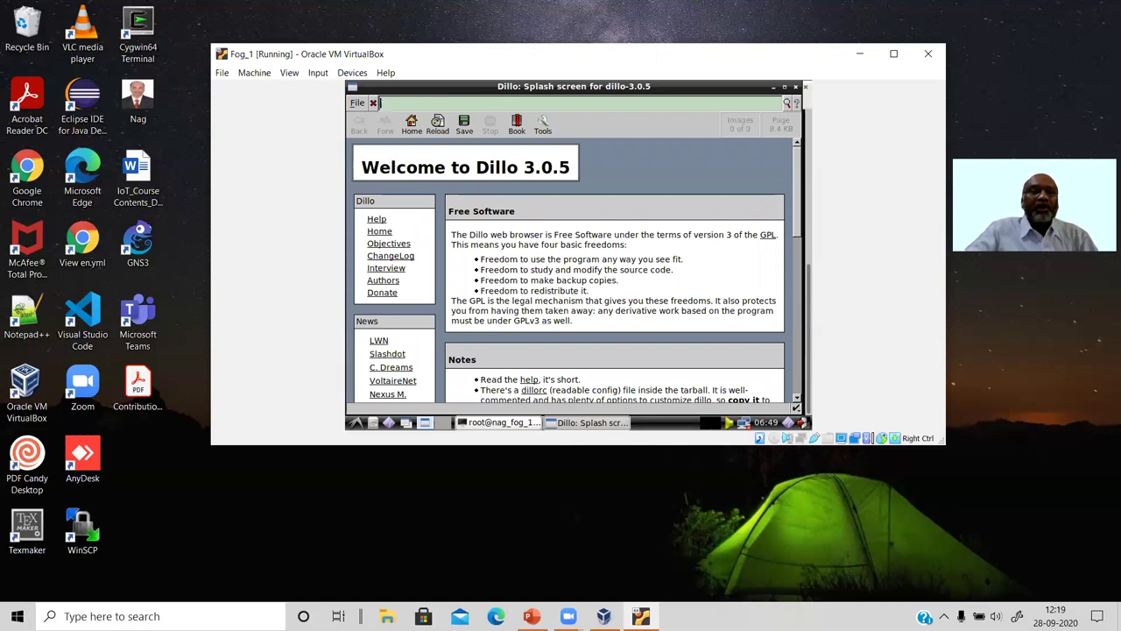
pyautogui.write('http:')
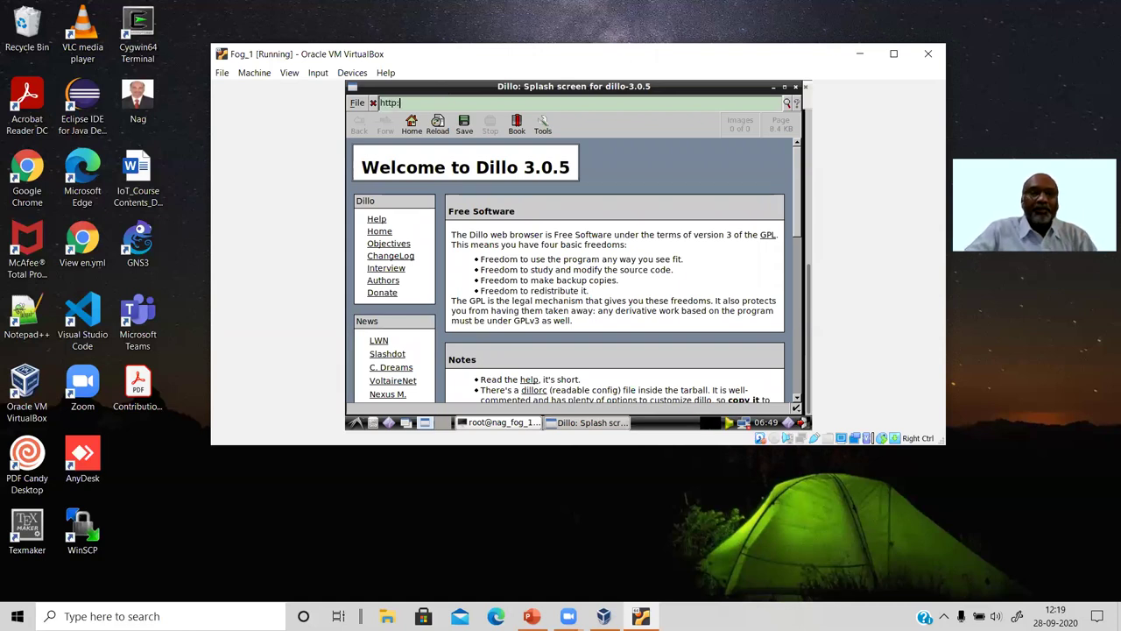
pyautogui.write('//local')
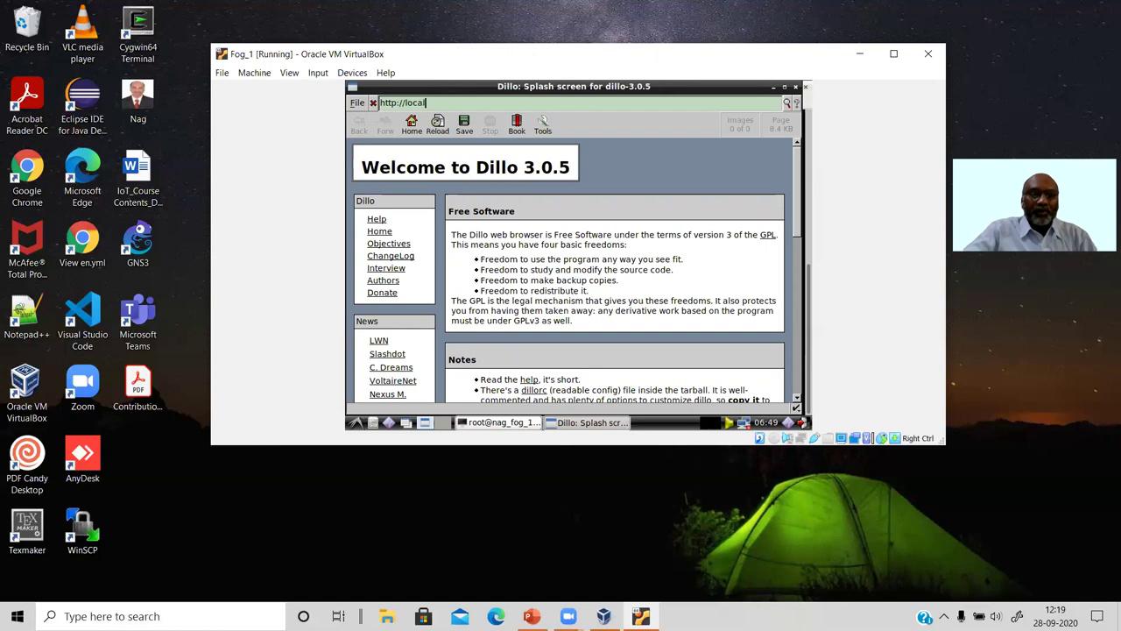
pyautogui.write('host')
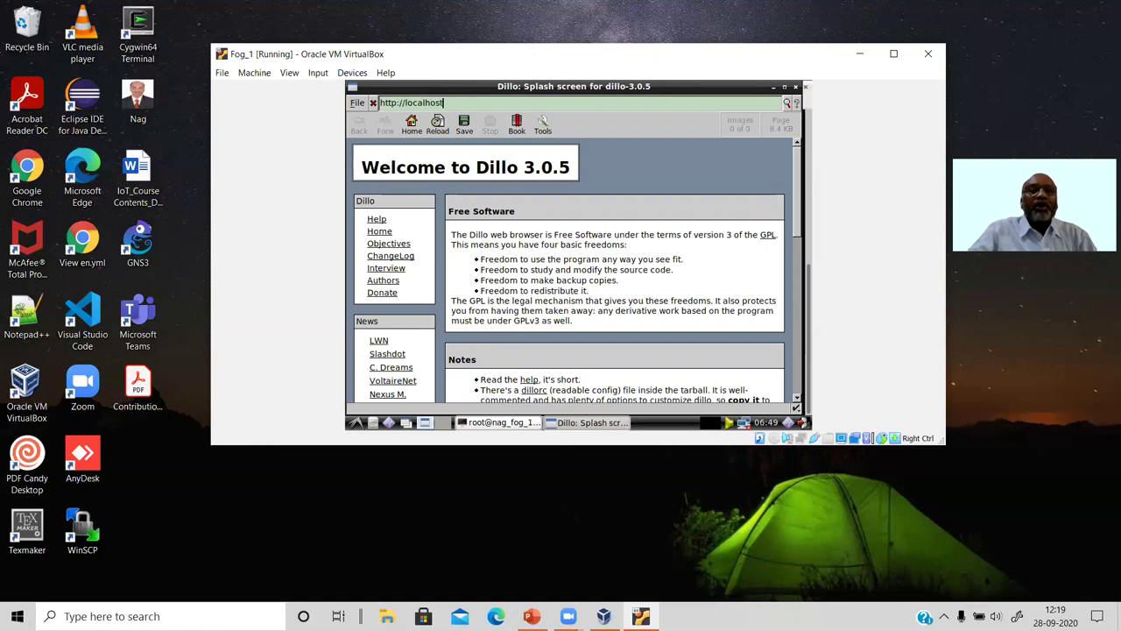
pyautogui.press('Return')
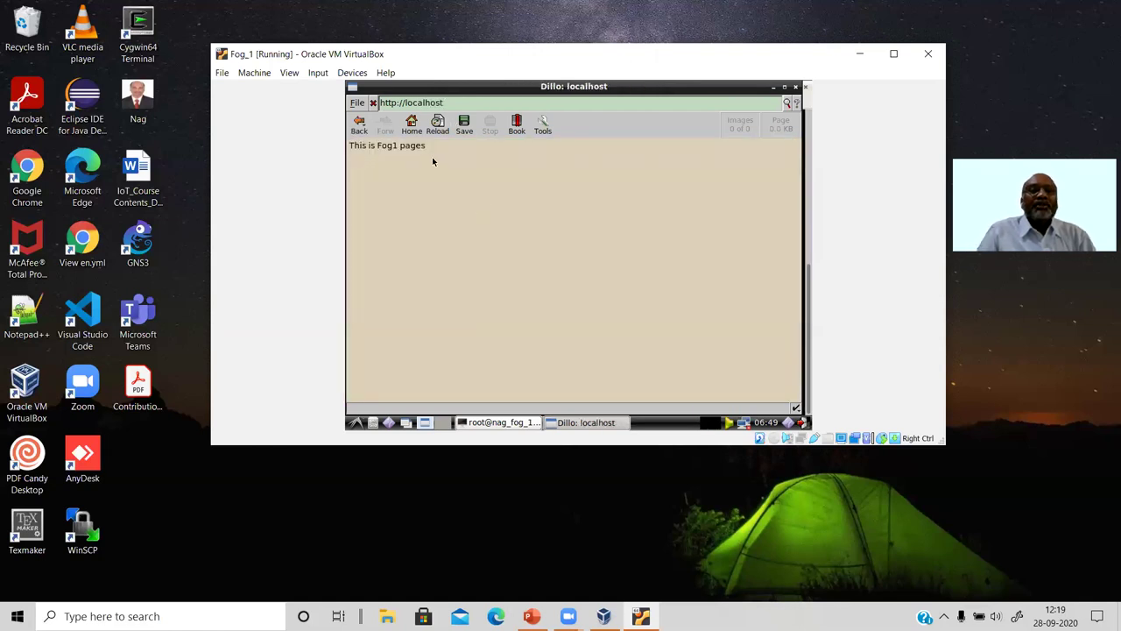
pyautogui.click(467, 105)
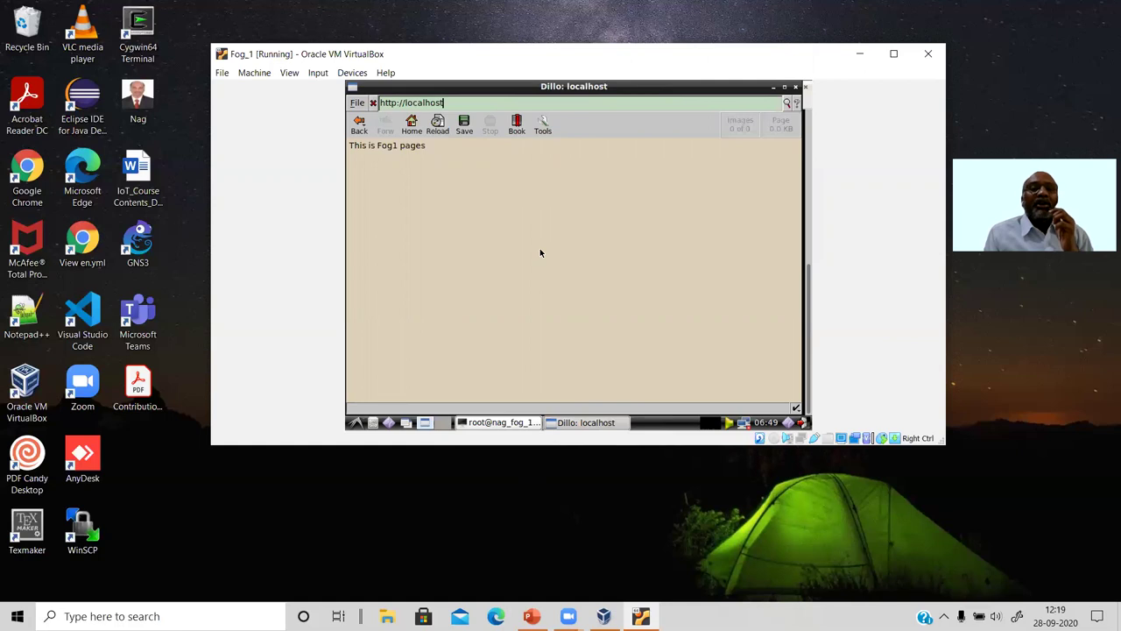
pyautogui.click(585, 423)
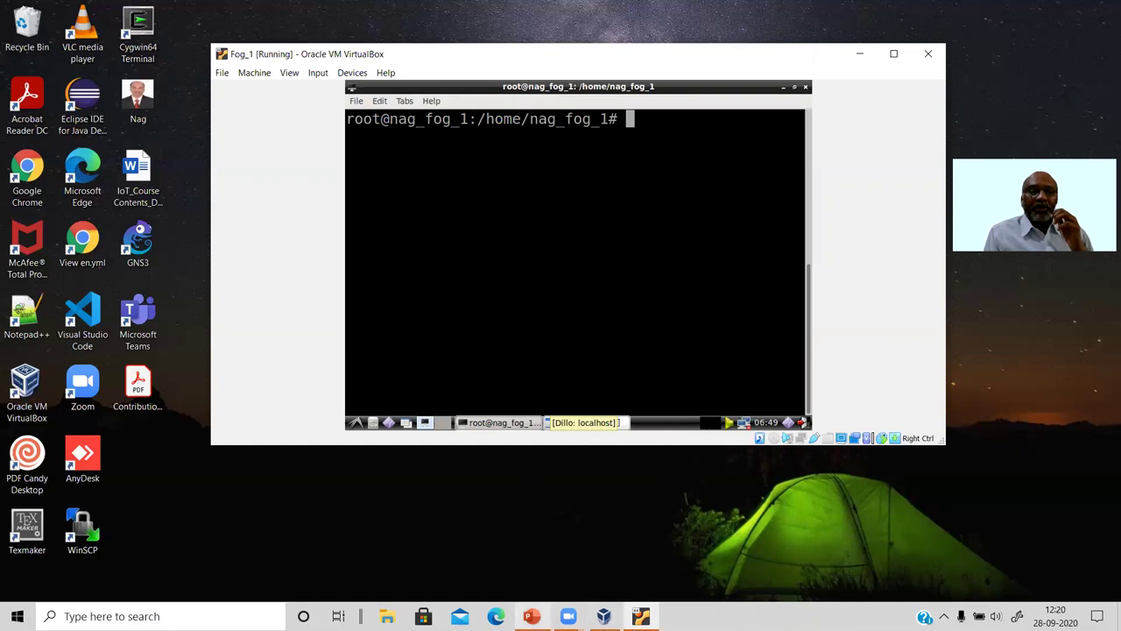
# - Switch to PowerPoint and start the slide show from slide 7, 'Intro to PHP'
pyautogui.click(532, 616)
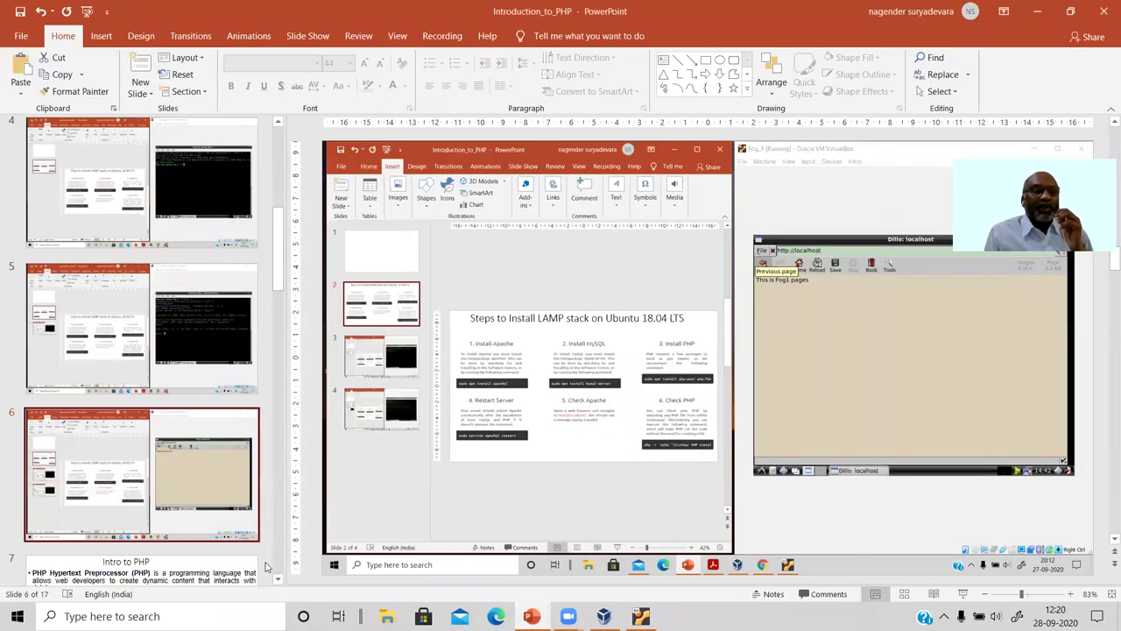
pyautogui.scroll(-1, 267, 569)
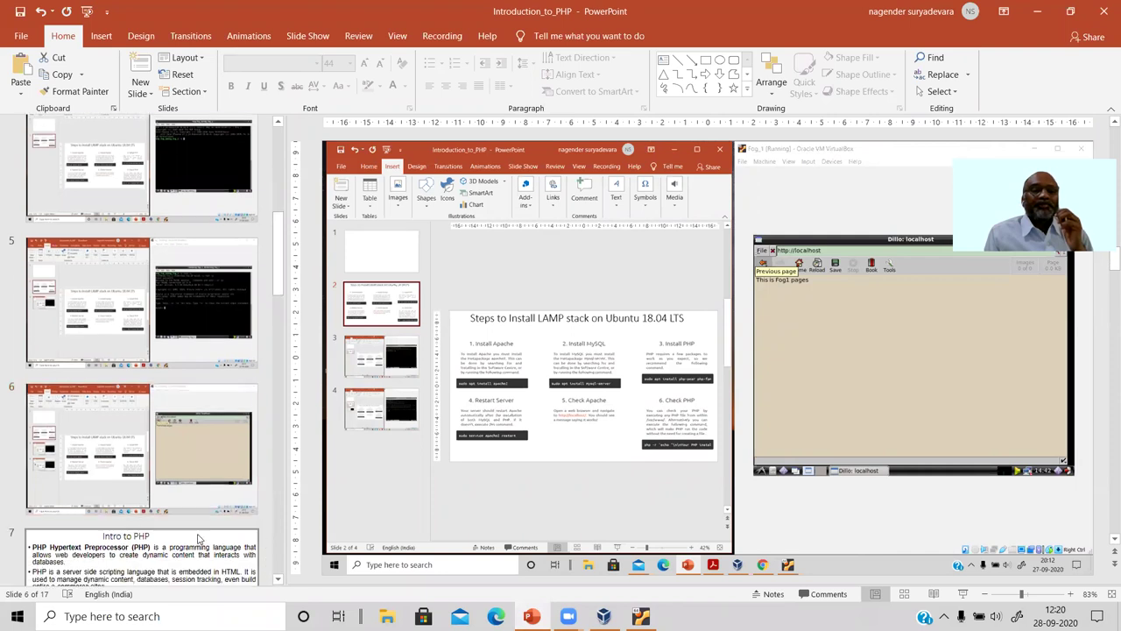
pyautogui.click(210, 551)
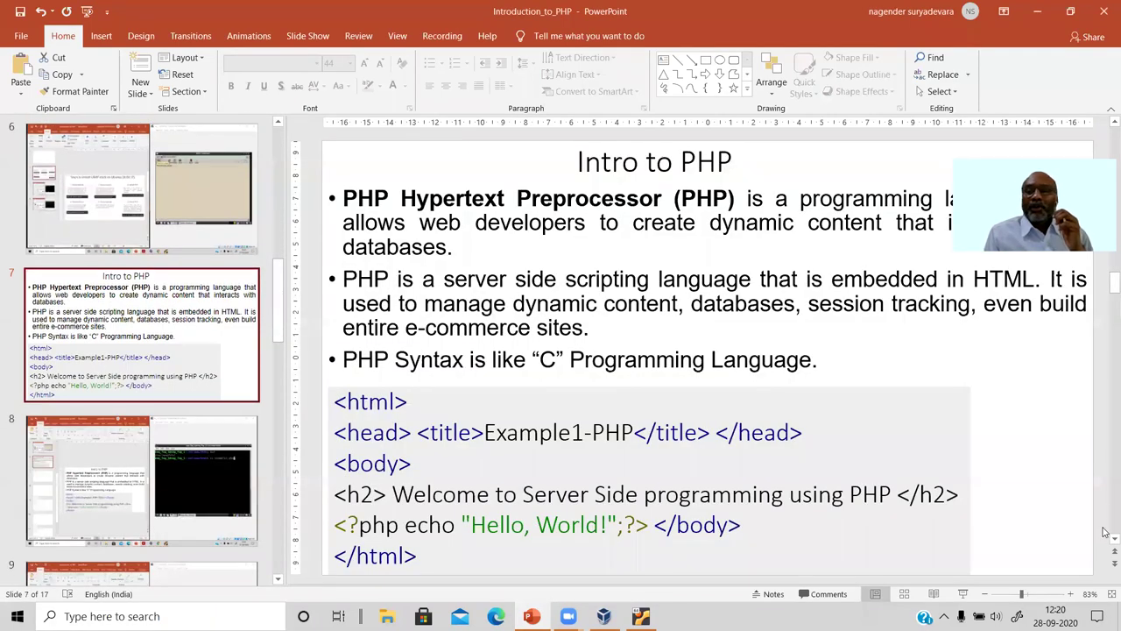
pyautogui.hotkey('shift', 'F5')
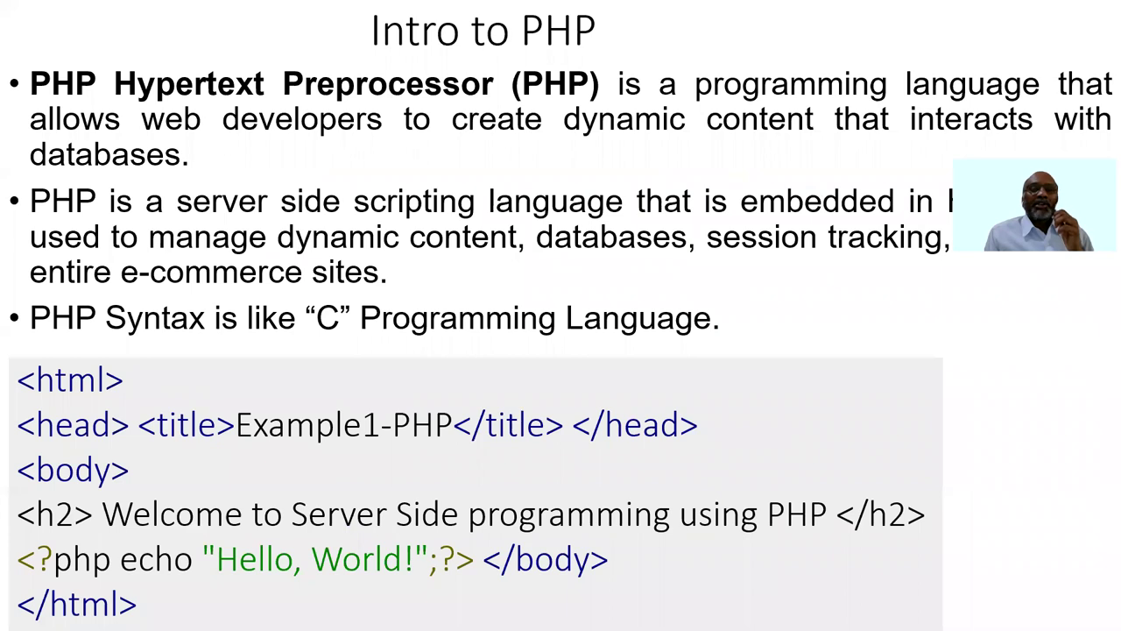